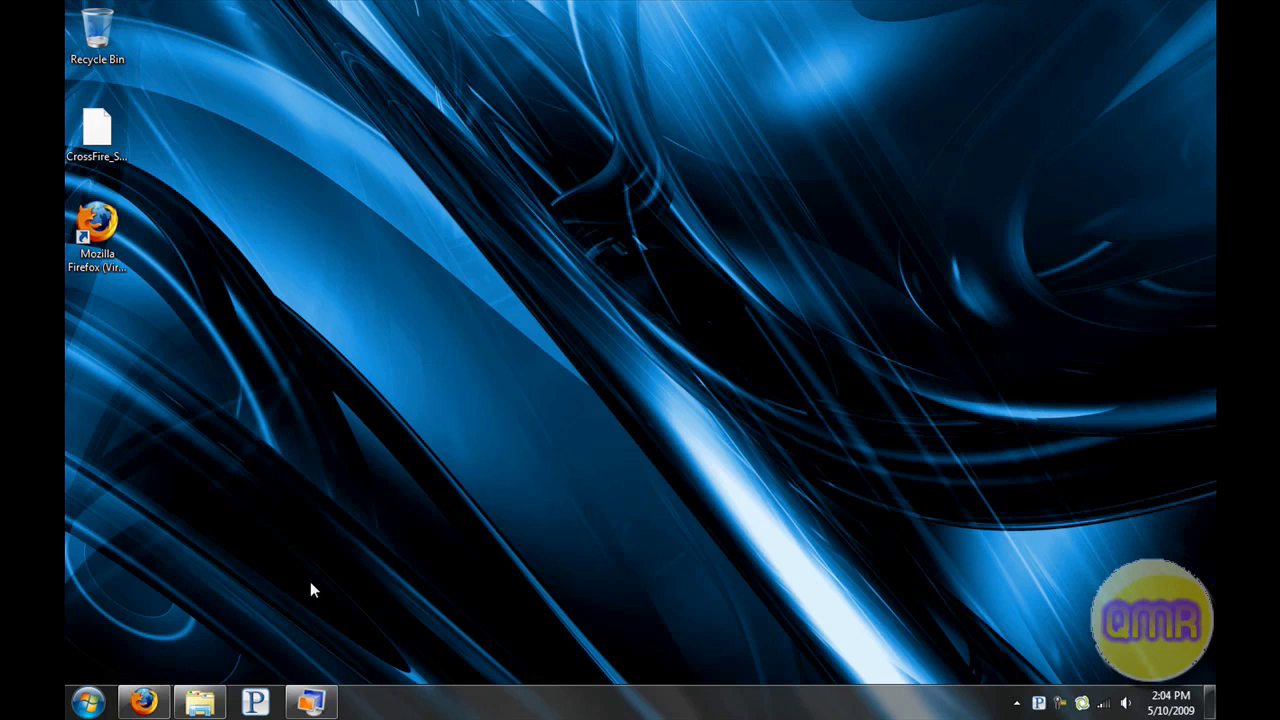
Step: Bring up the Virtual Windows XP 1 window and look over its desktop shortcuts and Start menu
{"action": "left_click", "coordinate": [310, 702]}
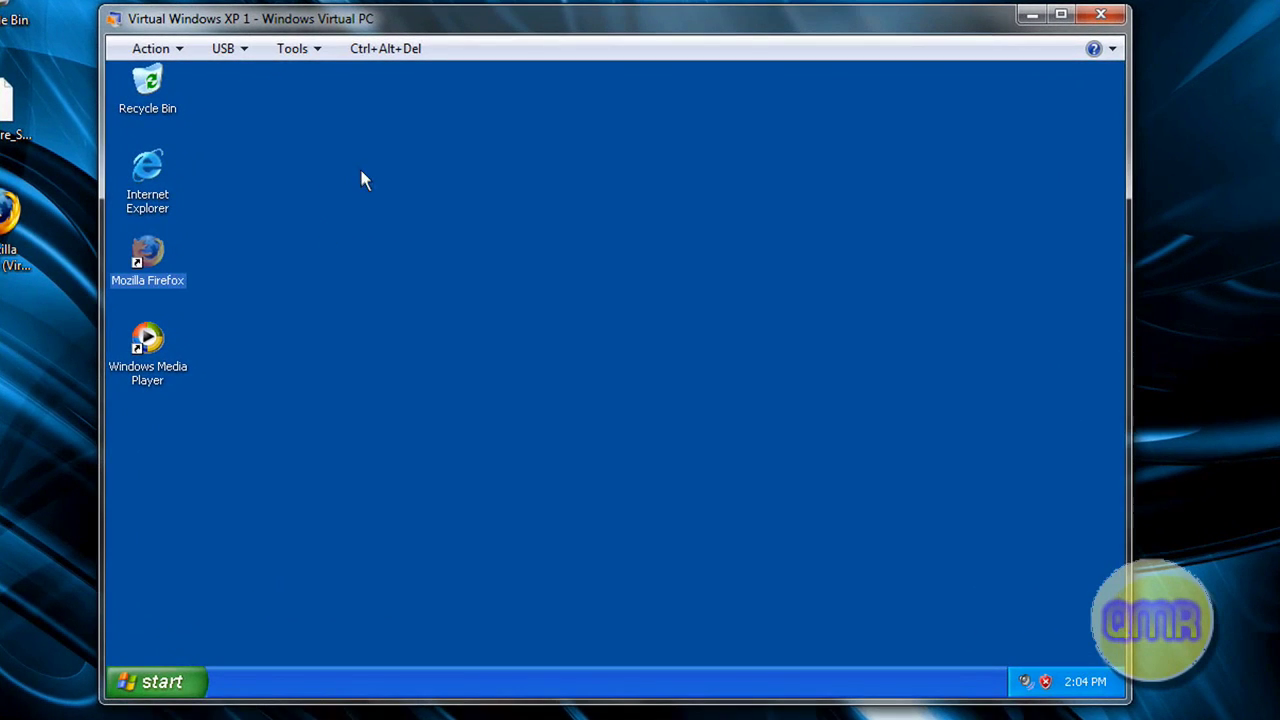
{"action": "left_click", "coordinate": [363, 178]}
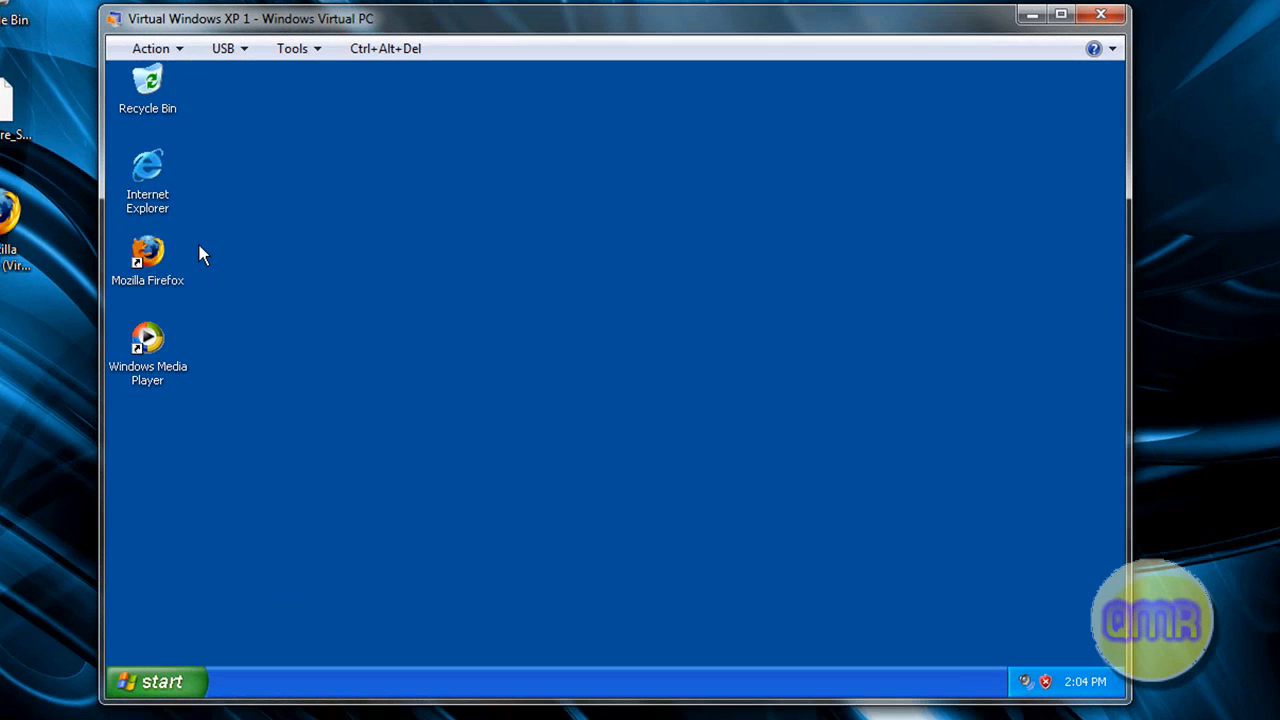
{"action": "left_click", "coordinate": [168, 685]}
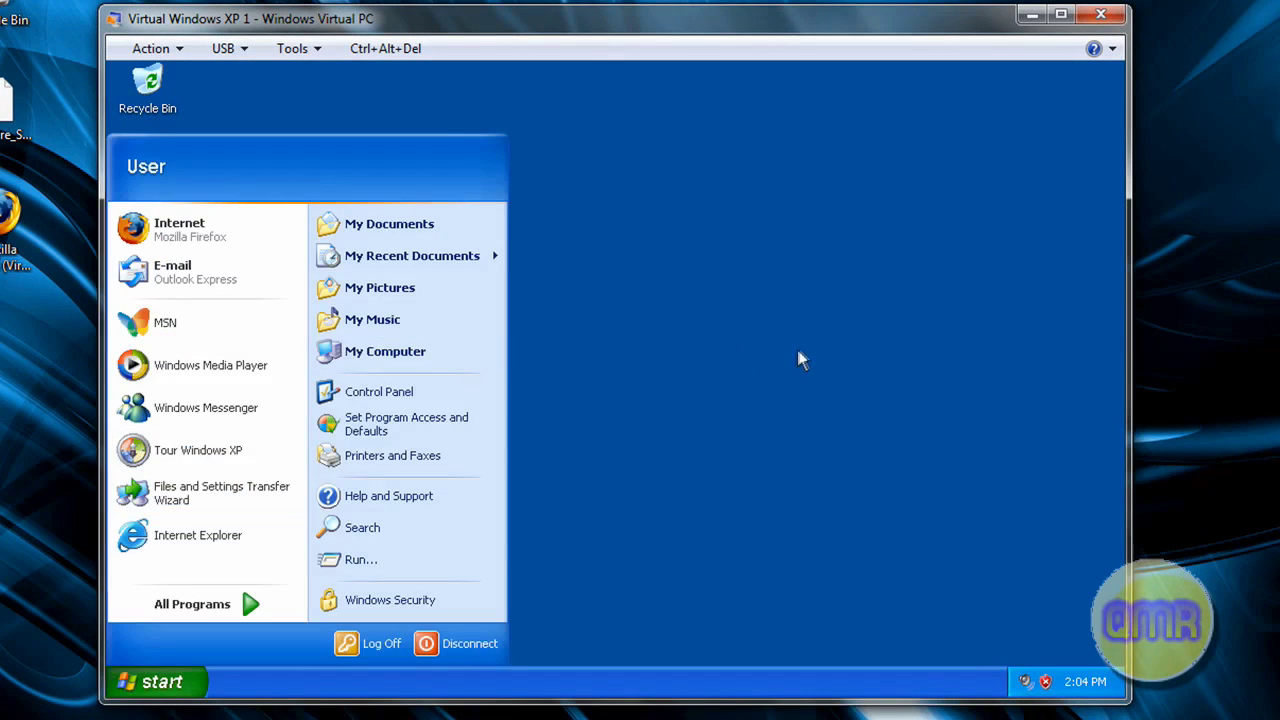
{"action": "left_click", "coordinate": [743, 386]}
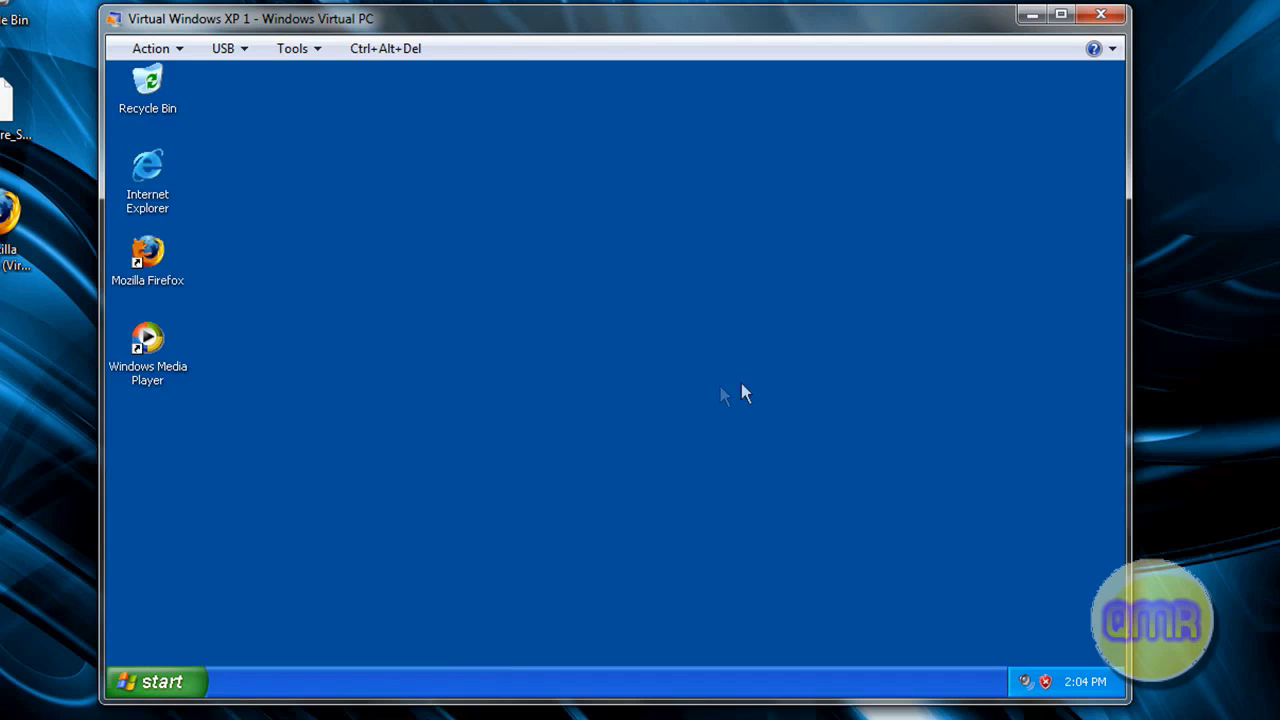
{"action": "left_click", "coordinate": [150, 255]}
{"action": "left_click", "coordinate": [127, 595]}
{"action": "left_click", "coordinate": [154, 691]}
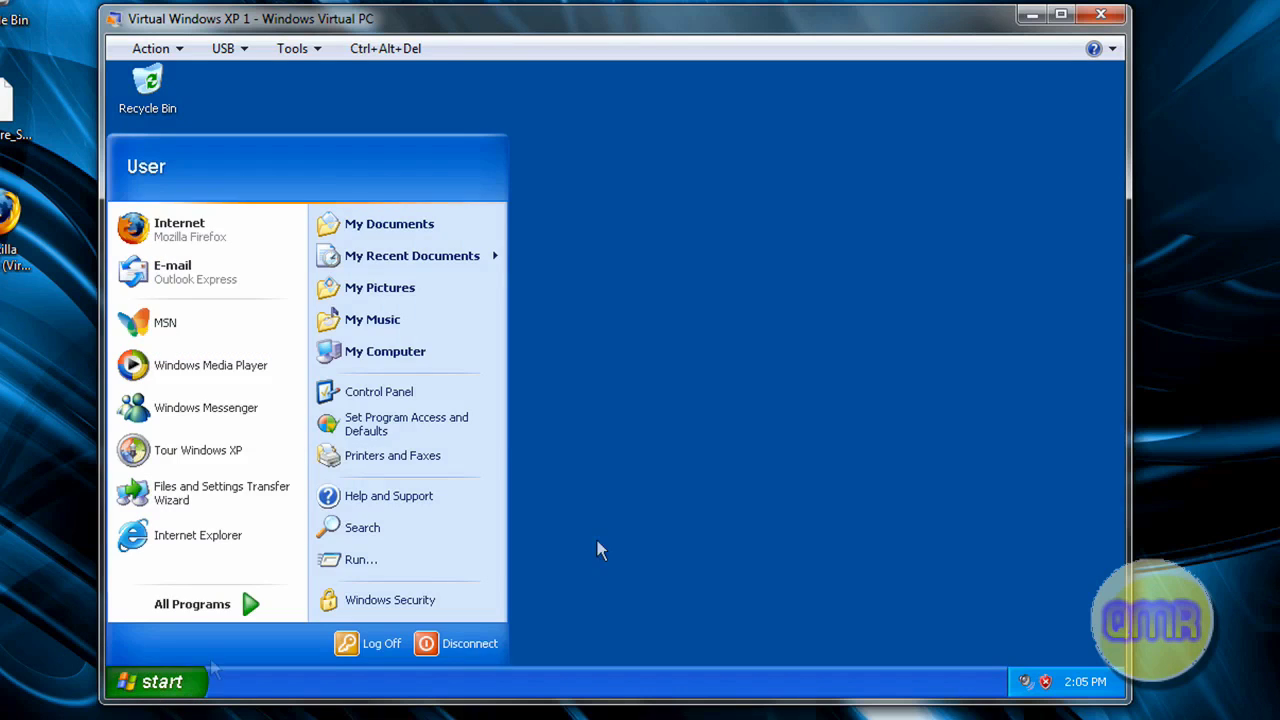
{"action": "left_click", "coordinate": [756, 468]}
{"action": "left_click", "coordinate": [150, 258]}
{"action": "left_click", "coordinate": [326, 421]}
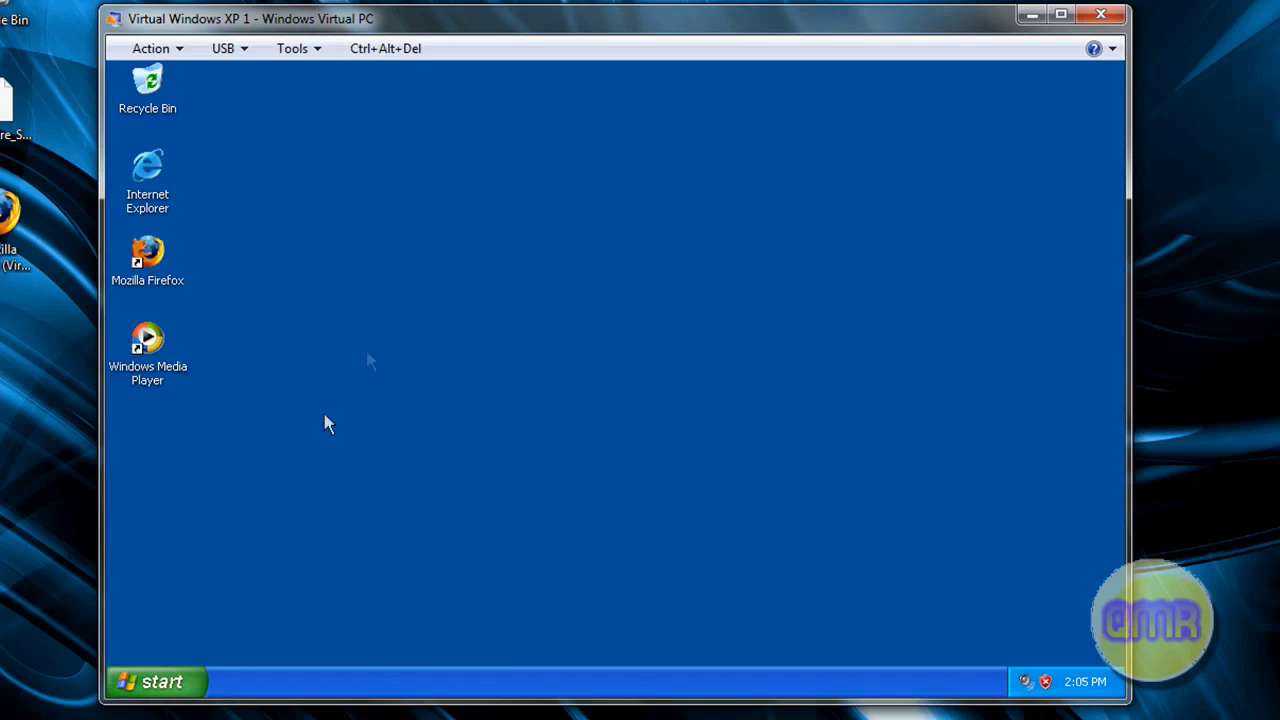
{"action": "left_click", "coordinate": [170, 683]}
{"action": "left_click", "coordinate": [168, 686]}
Step: Close the Virtual Windows XP 1 virtual machine
{"action": "left_click", "coordinate": [168, 46]}
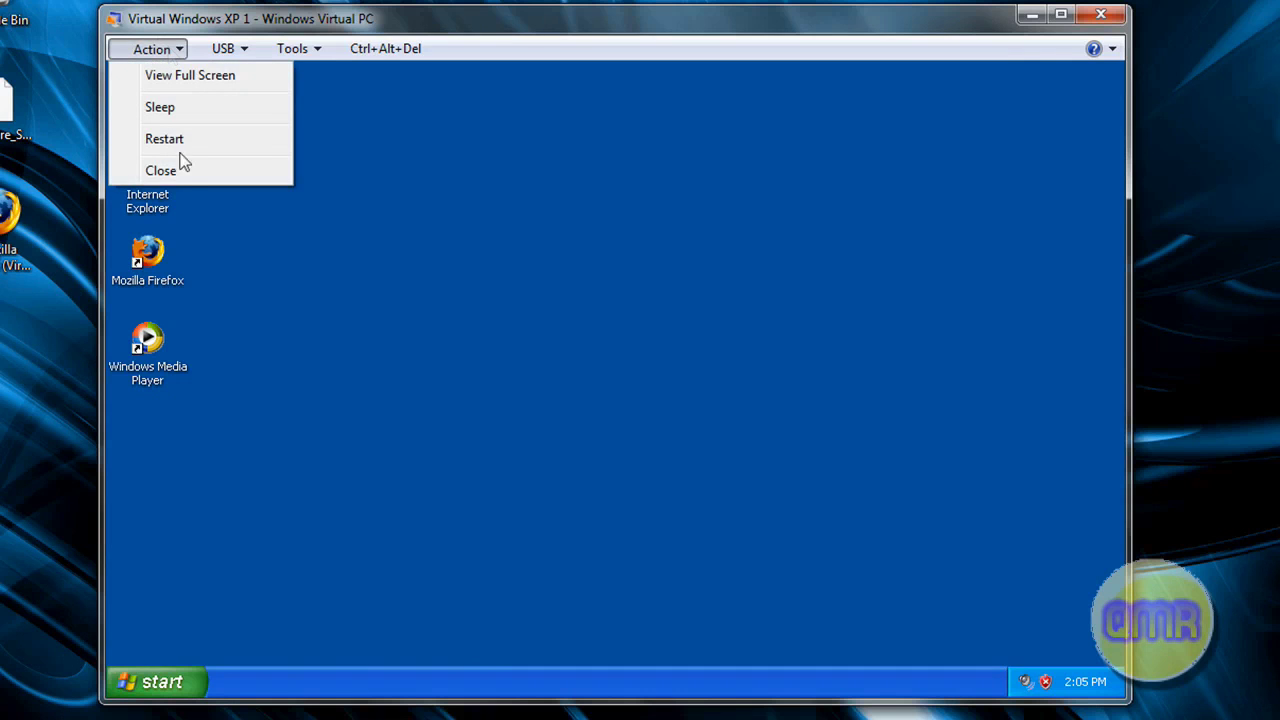
{"action": "left_click", "coordinate": [160, 171]}
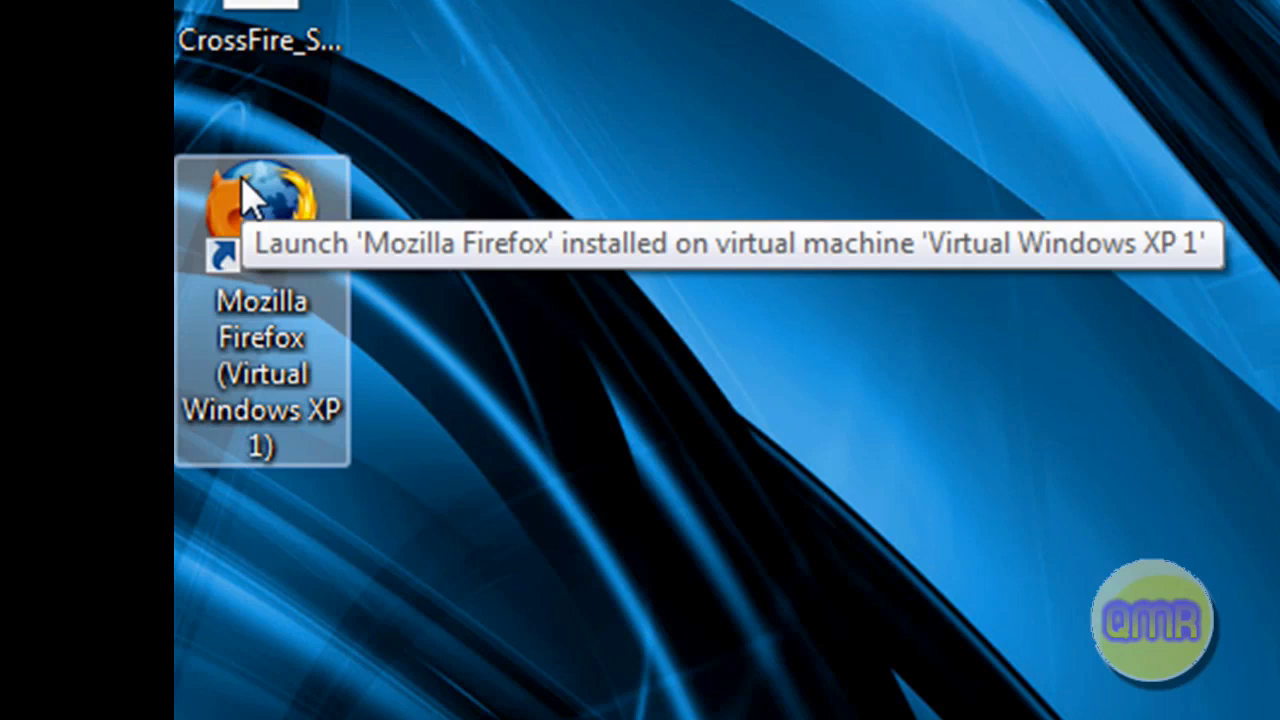
Step: Launch the virtual Mozilla Firefox from the desktop, choosing to open the virtual application, and enlarge its window
{"action": "double_click", "coordinate": [245, 195]}
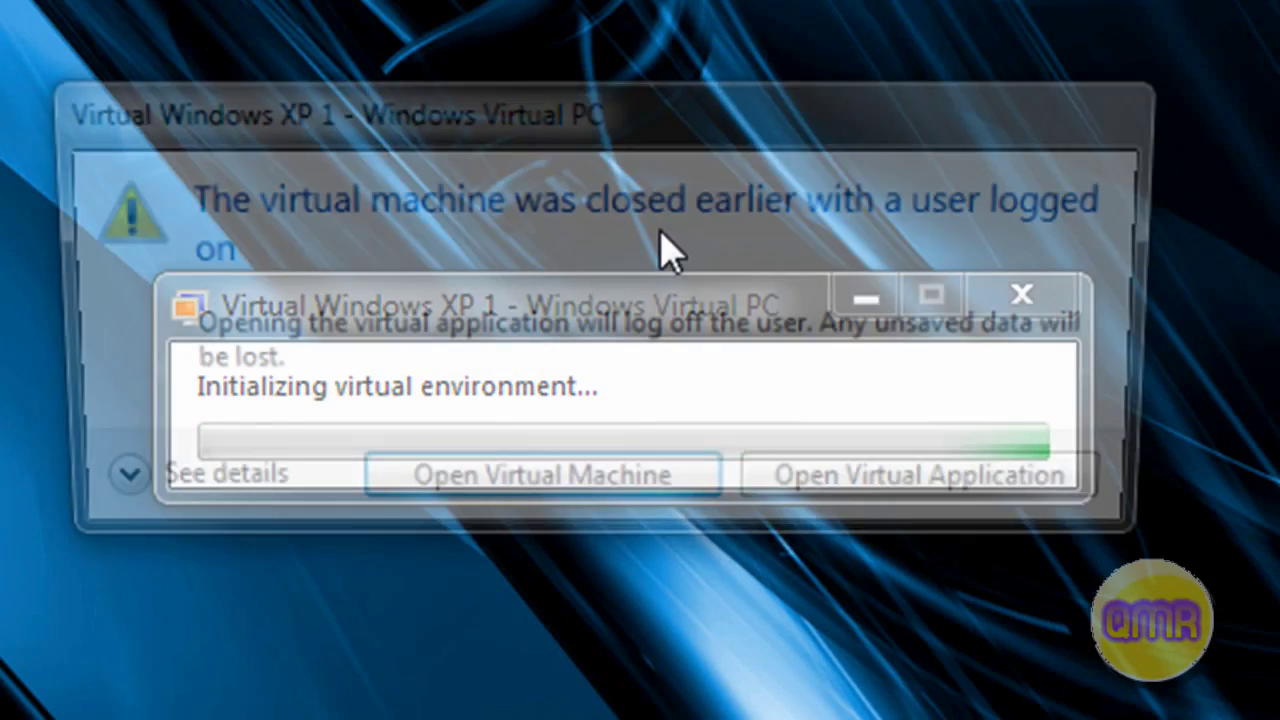
{"action": "left_click", "coordinate": [673, 490]}
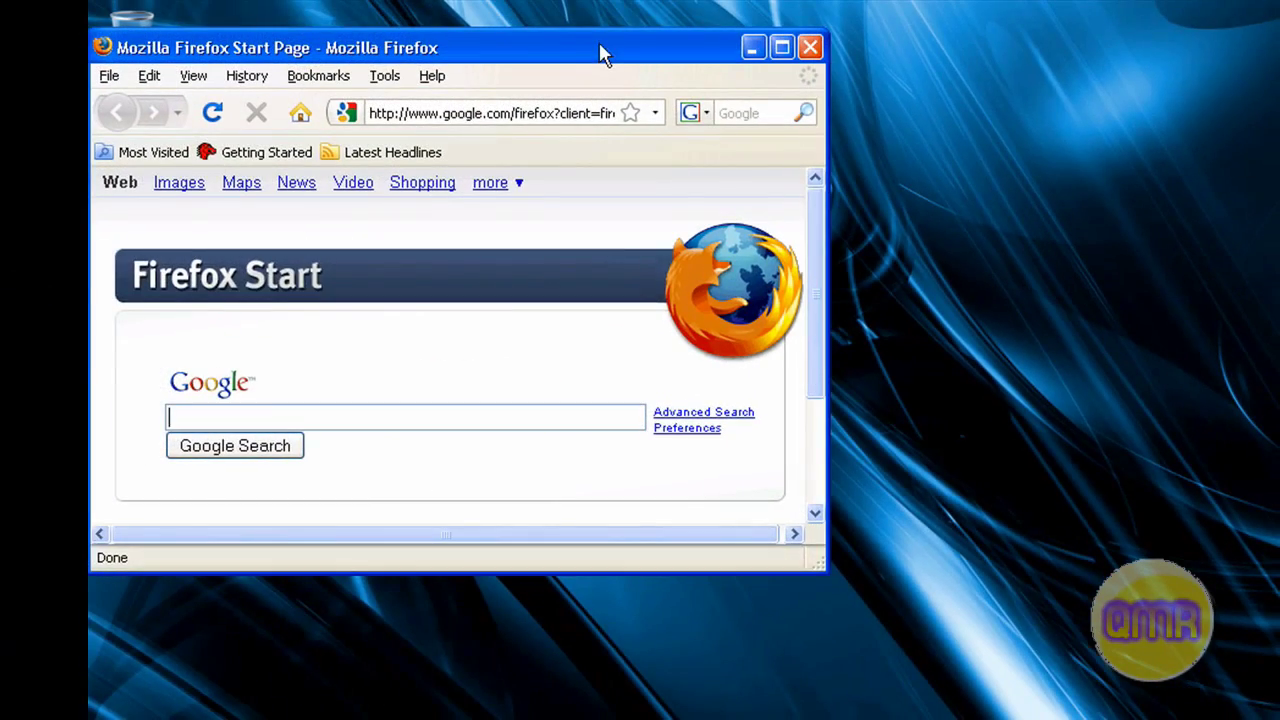
{"action": "left_click_drag", "start_coordinate": [825, 570], "coordinate": [1097, 719]}
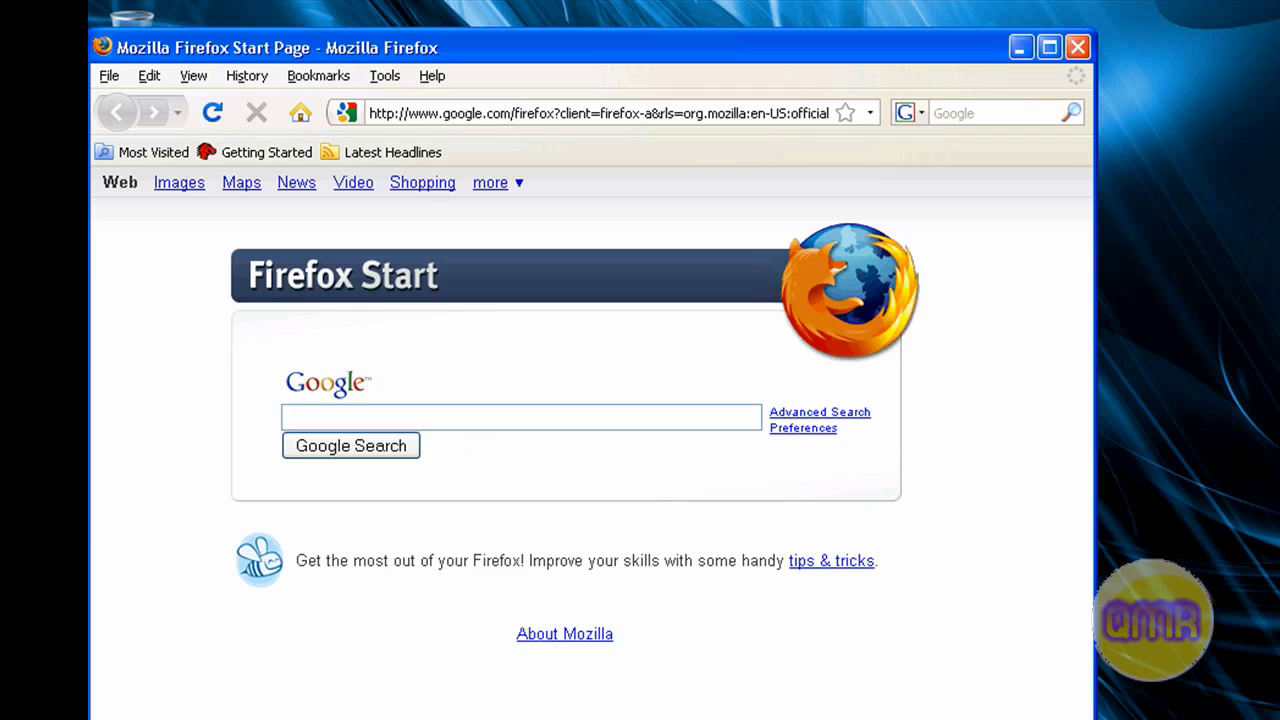
Step: View the Windows 7 Start menu alongside the virtual Firefox, and close the Firefox window
{"action": "key", "text": "super"}
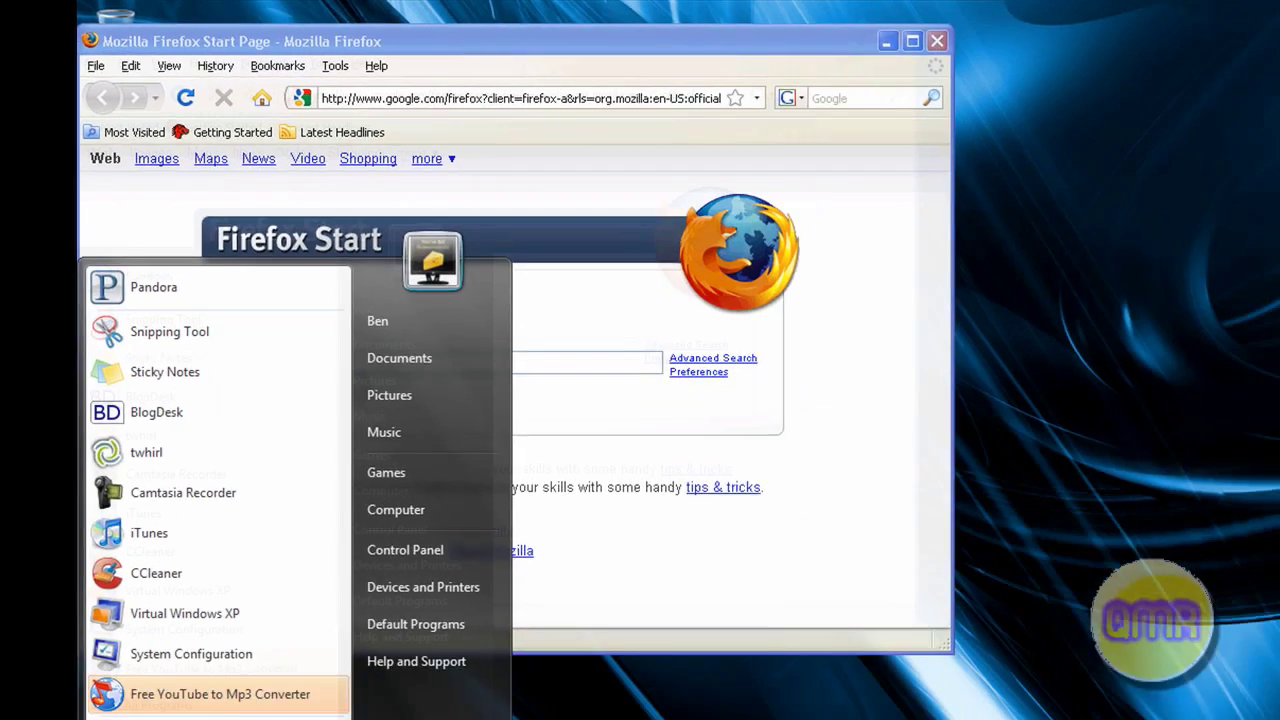
{"action": "key", "text": "super"}
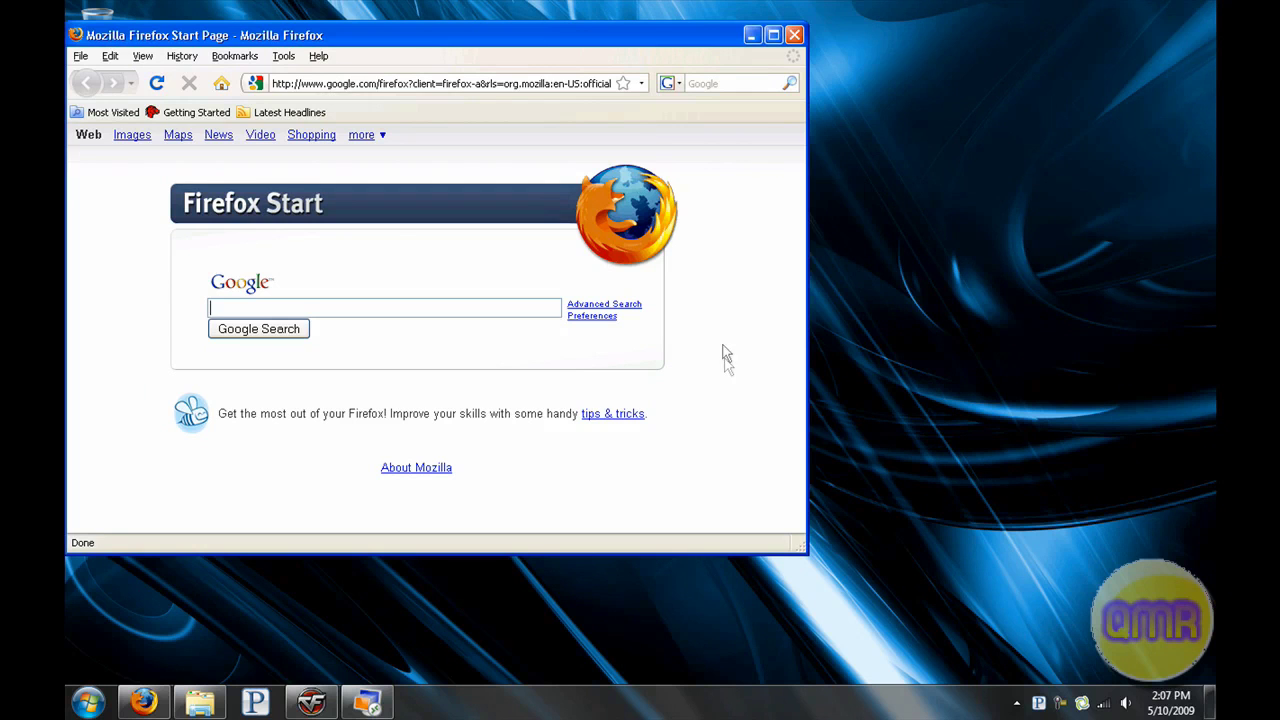
{"action": "left_click", "coordinate": [795, 36]}
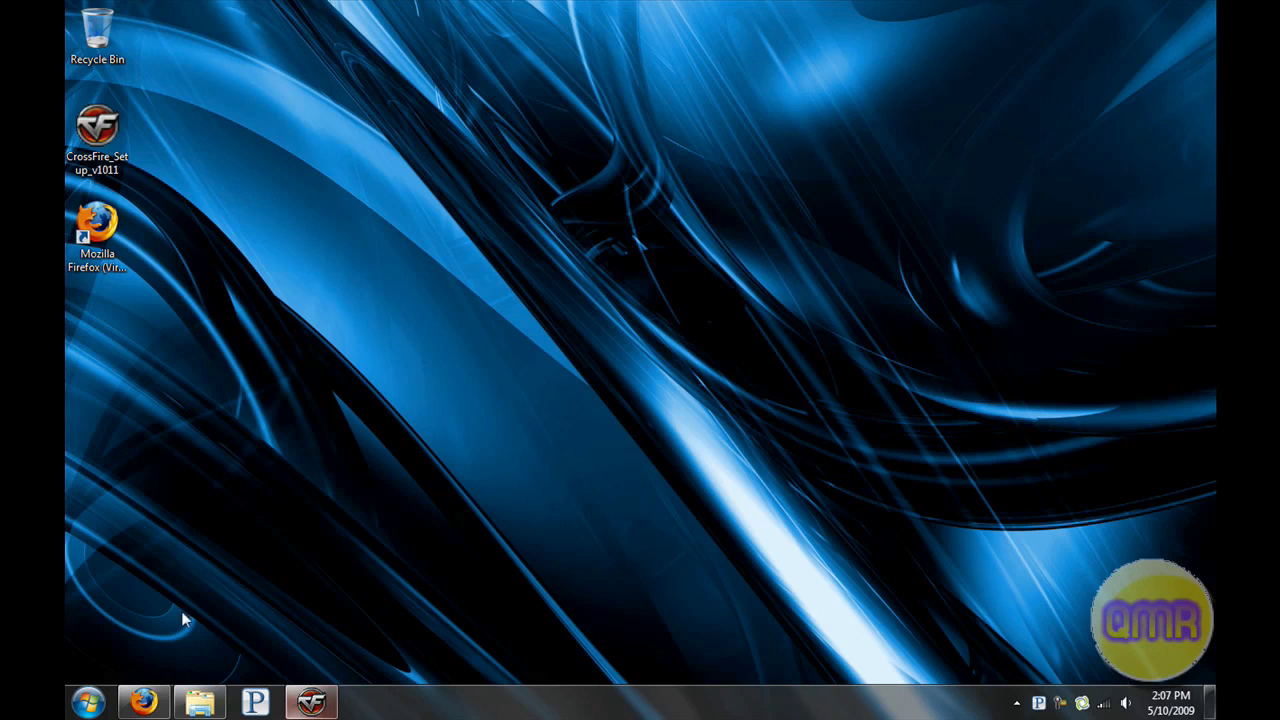
Step: Switch to Firefox 3.5 Beta 4 and show the Windows Virtual PC: Download page
{"action": "mouse_move", "coordinate": [148, 698]}
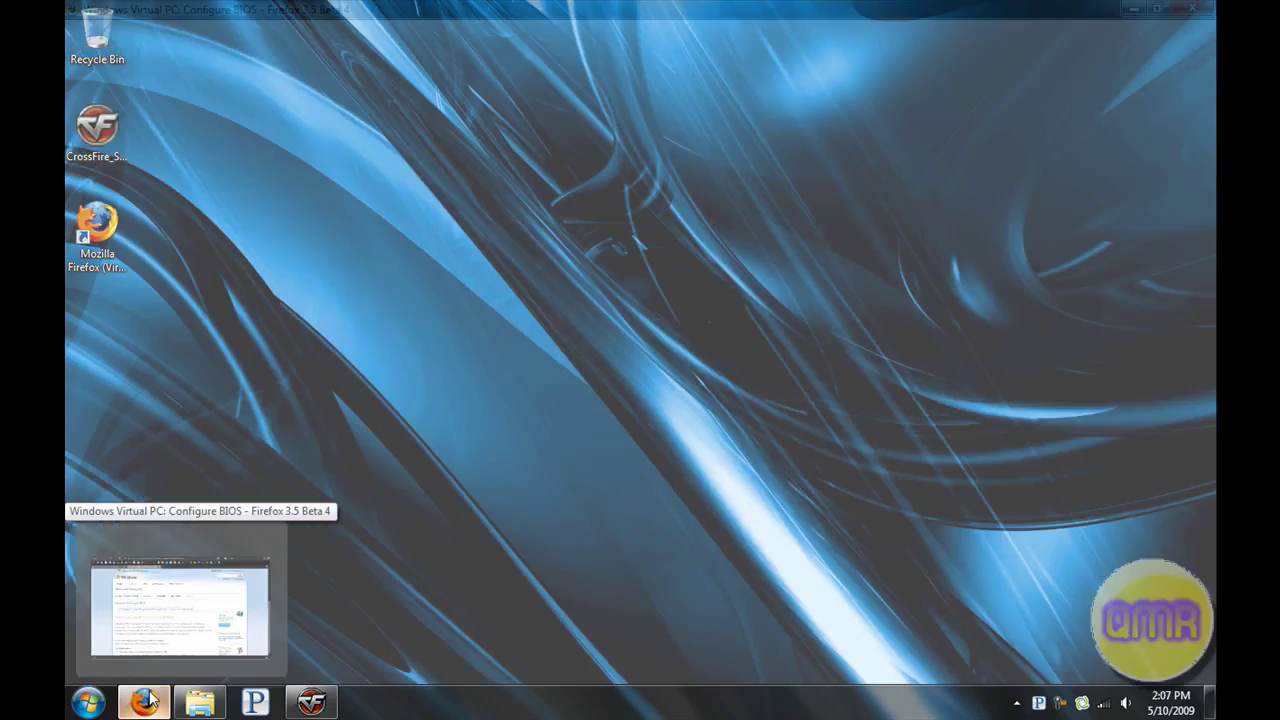
{"action": "left_click", "coordinate": [148, 700]}
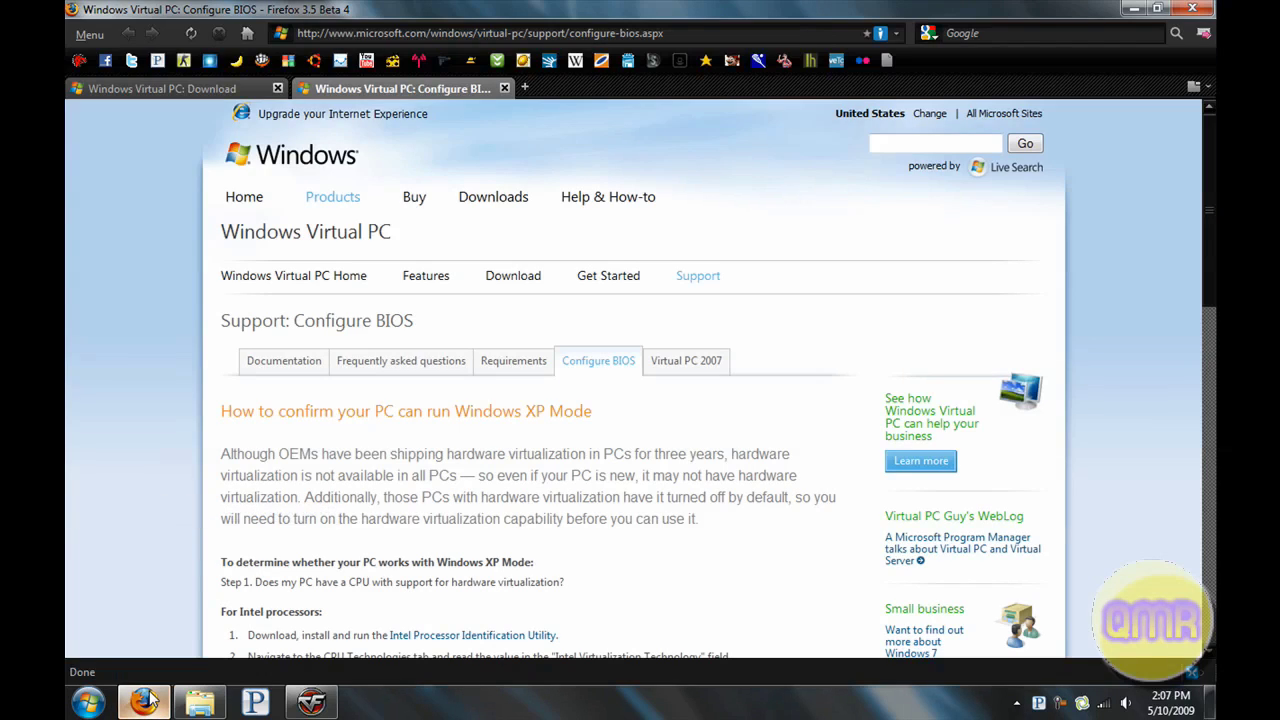
{"action": "left_click", "coordinate": [185, 89]}
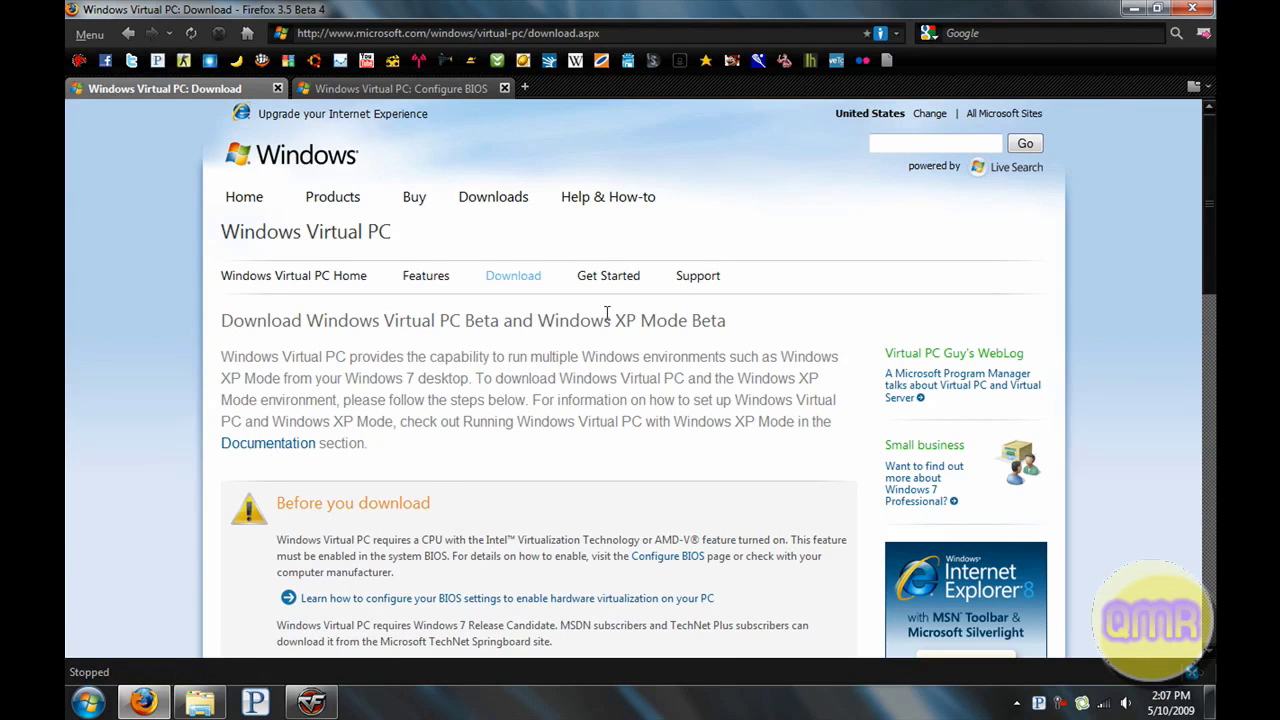
Step: Select 32 bit as the Windows 7 system type and English as the Windows XP Mode language
{"action": "scroll", "coordinate": [607, 314], "scroll_direction": "down", "scroll_amount": 5}
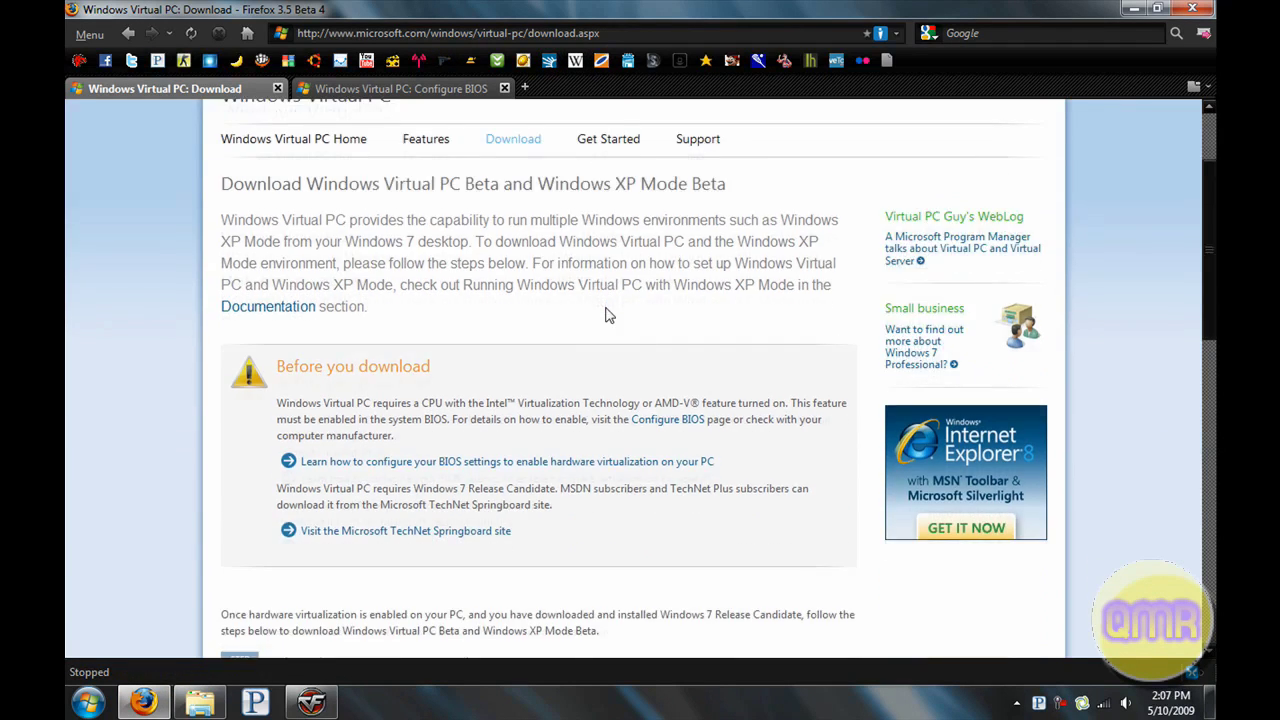
{"action": "scroll", "coordinate": [607, 314], "scroll_direction": "down", "scroll_amount": 4}
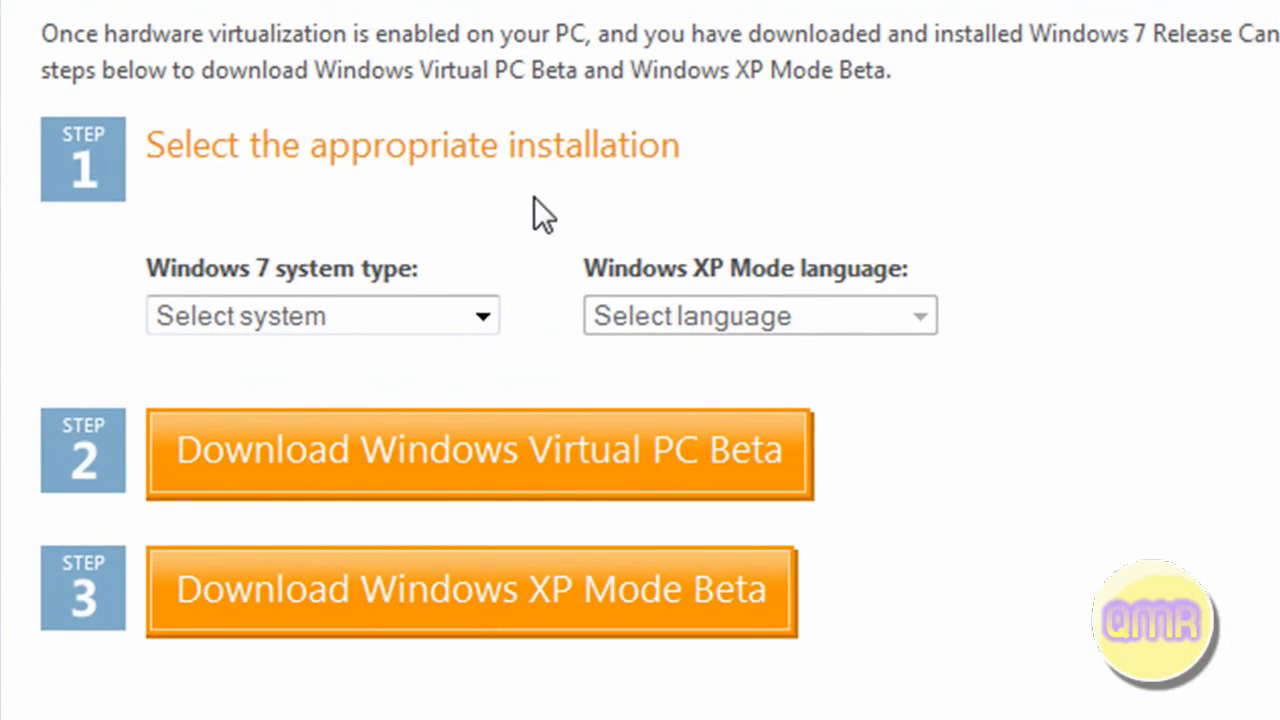
{"action": "left_click", "coordinate": [483, 312]}
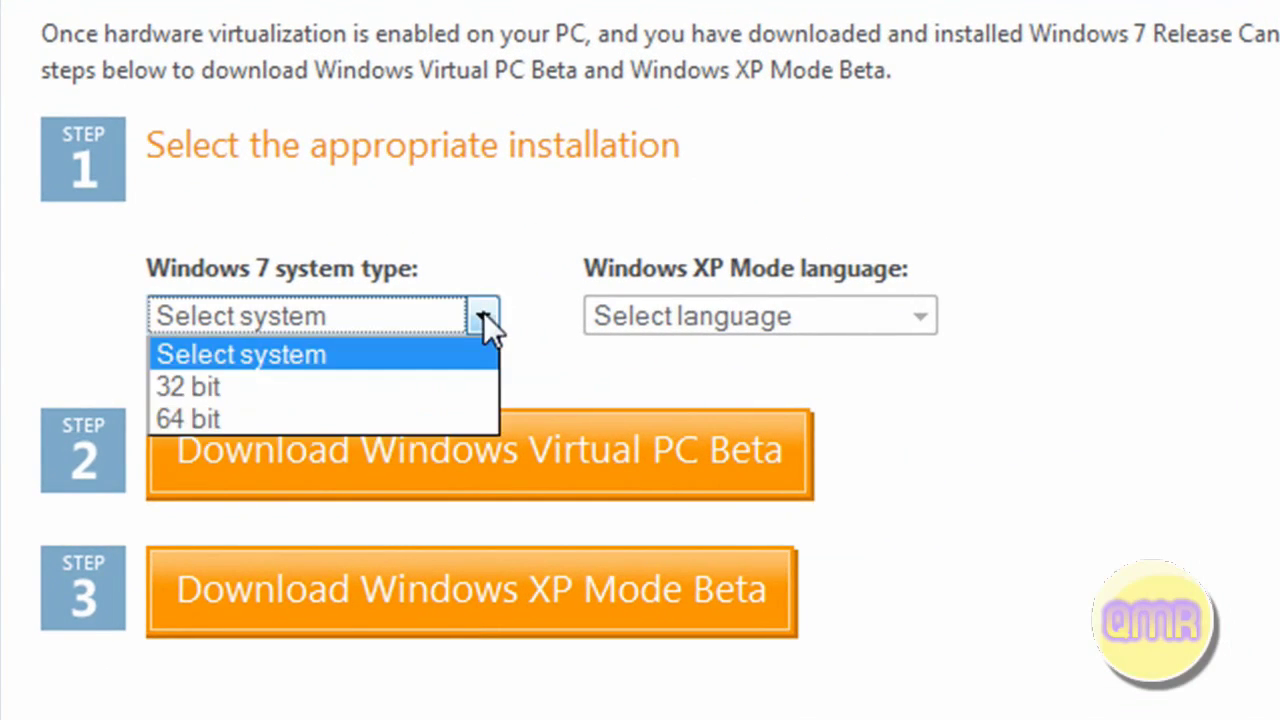
{"action": "left_click", "coordinate": [310, 385]}
{"action": "left_click", "coordinate": [840, 315]}
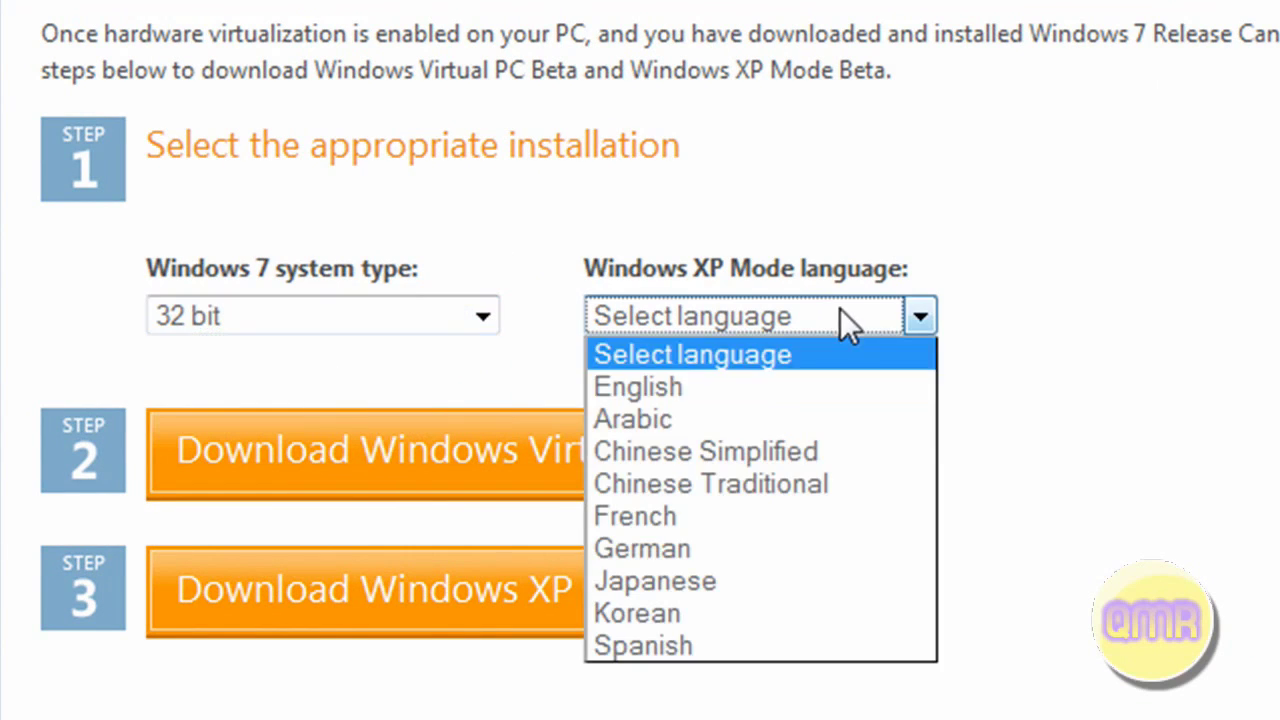
{"action": "left_click", "coordinate": [789, 399]}
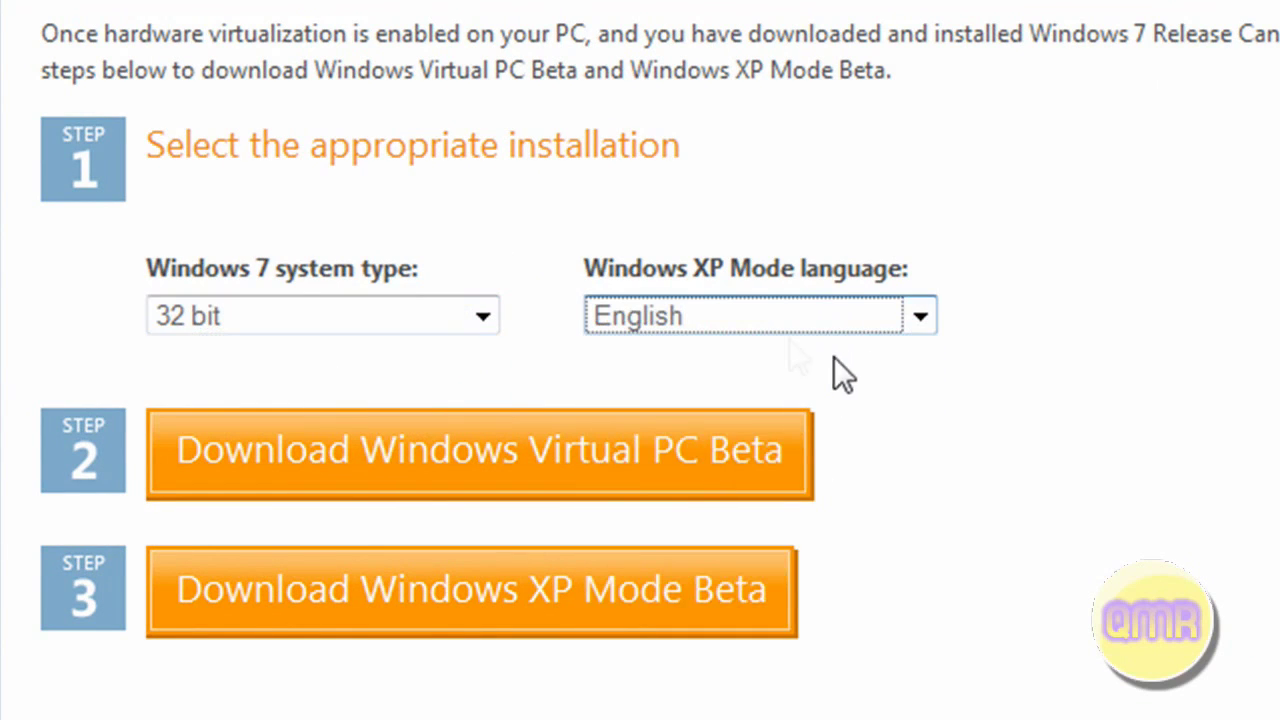
{"action": "left_click_drag", "start_coordinate": [693, 268], "coordinate": [714, 262]}
{"action": "left_click", "coordinate": [818, 212]}
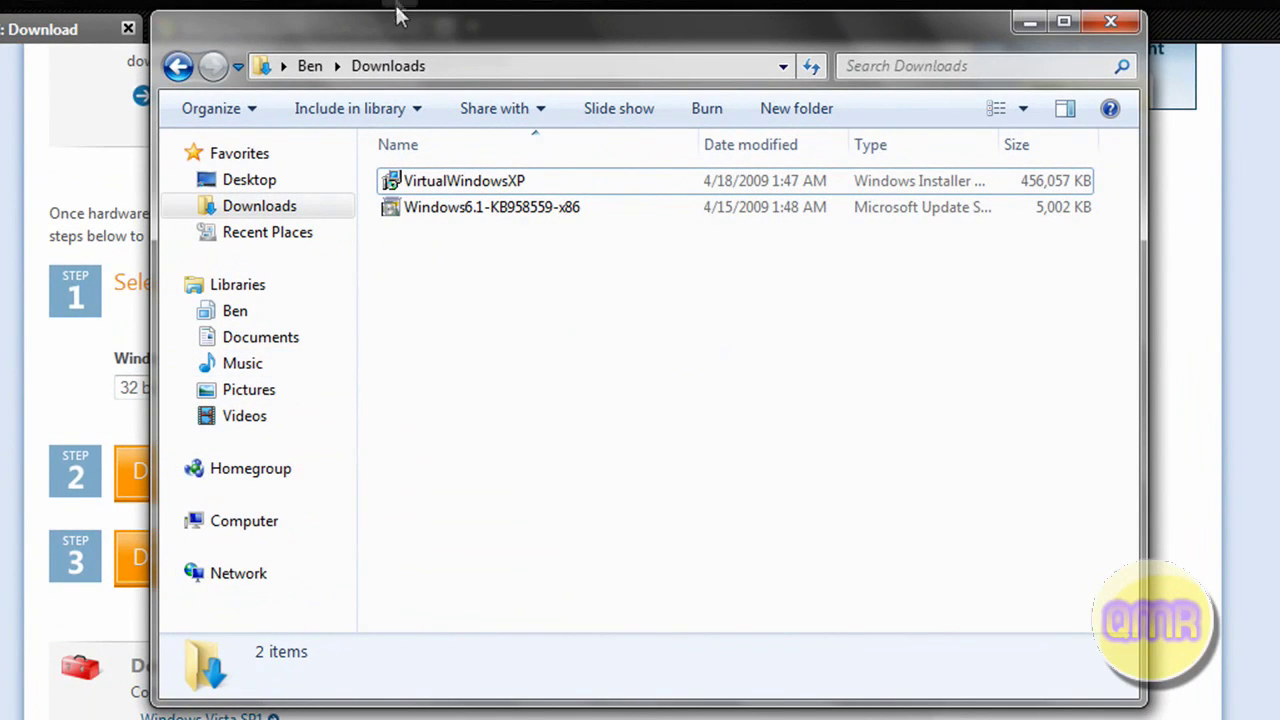
Step: Examine the VirtualWindowsXP and Windows6.1-KB958559-x86 installers in the Downloads folder, and close the folder window
{"action": "left_click", "coordinate": [434, 206]}
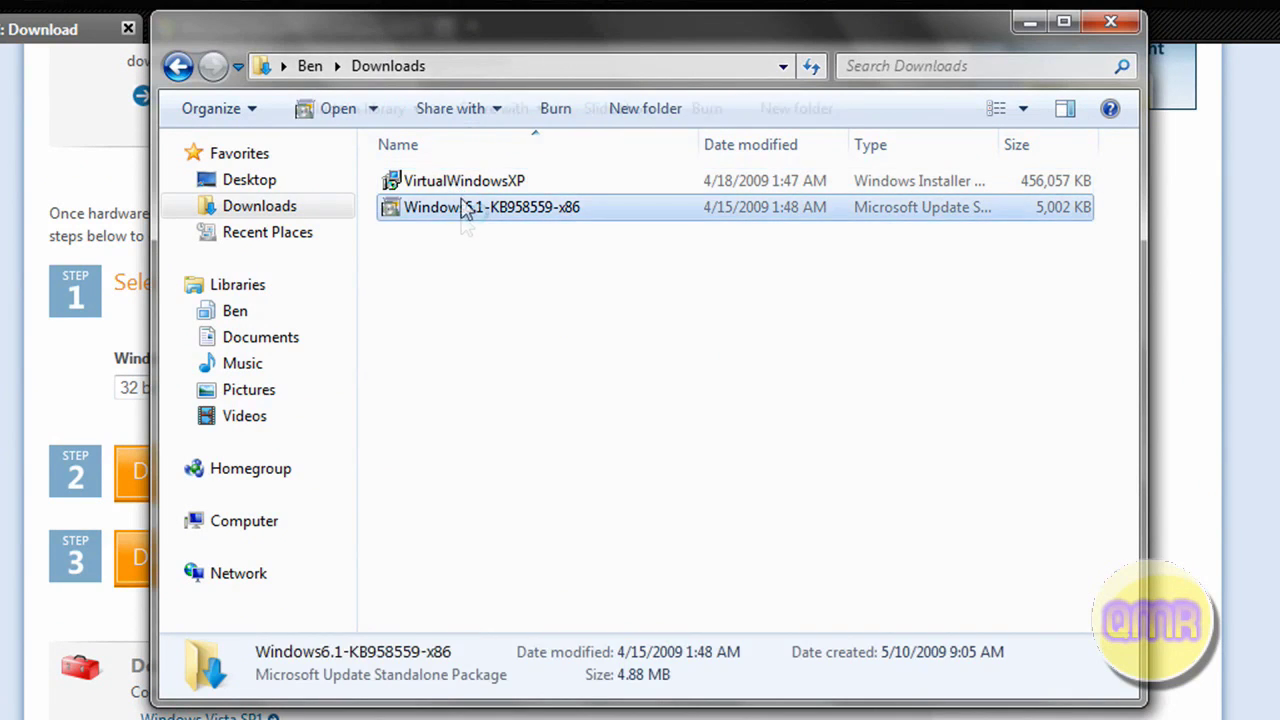
{"action": "key", "text": "Up"}
{"action": "left_click", "coordinate": [512, 270]}
{"action": "left_click", "coordinate": [550, 209]}
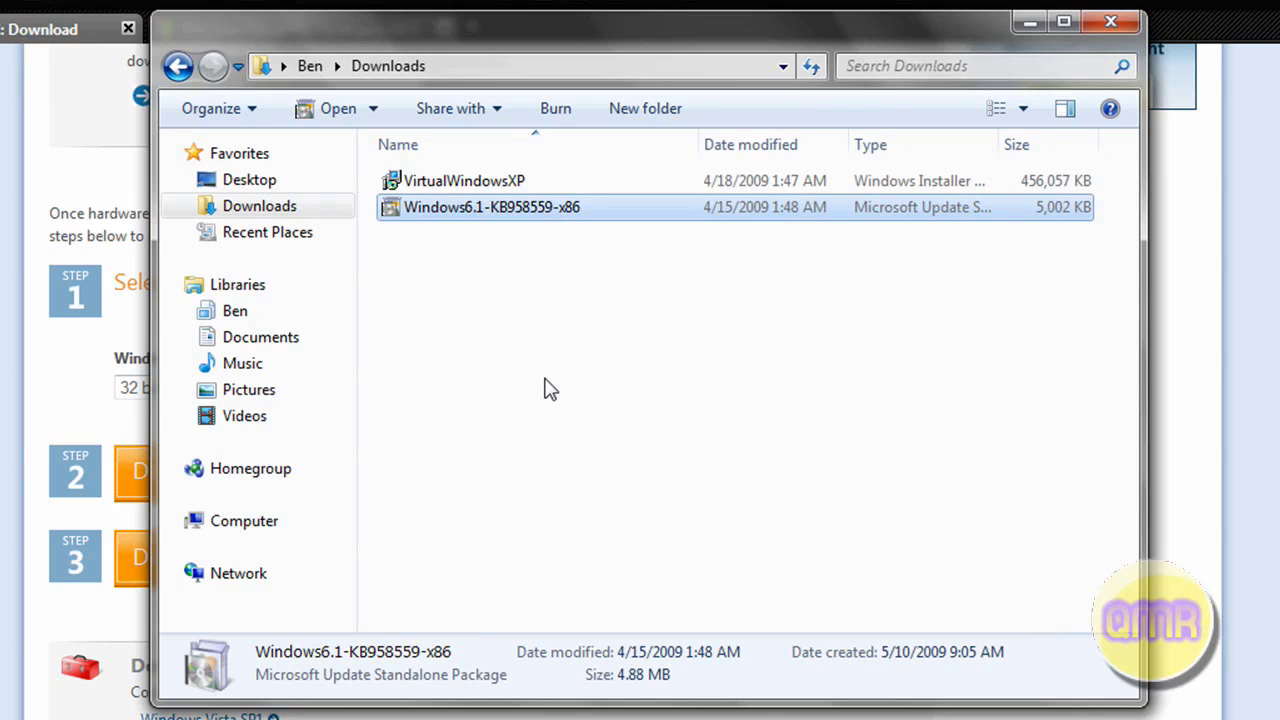
{"action": "left_click", "coordinate": [503, 188]}
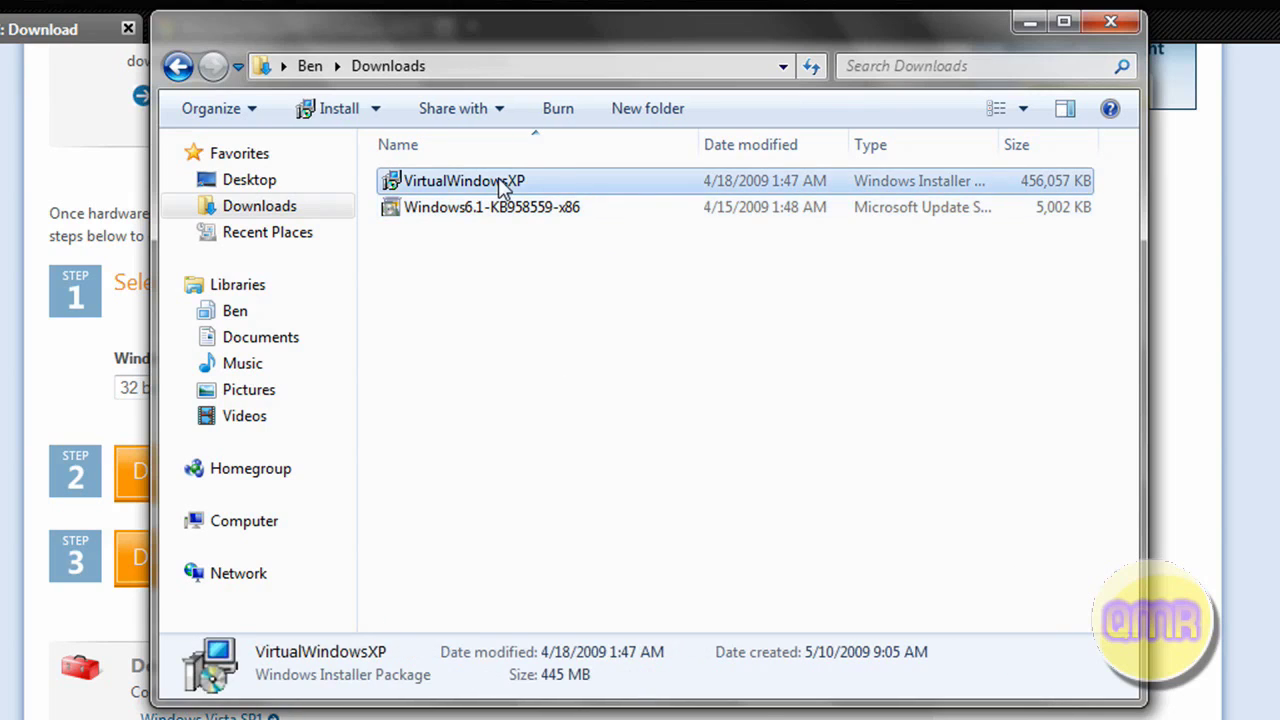
{"action": "left_click", "coordinate": [588, 291]}
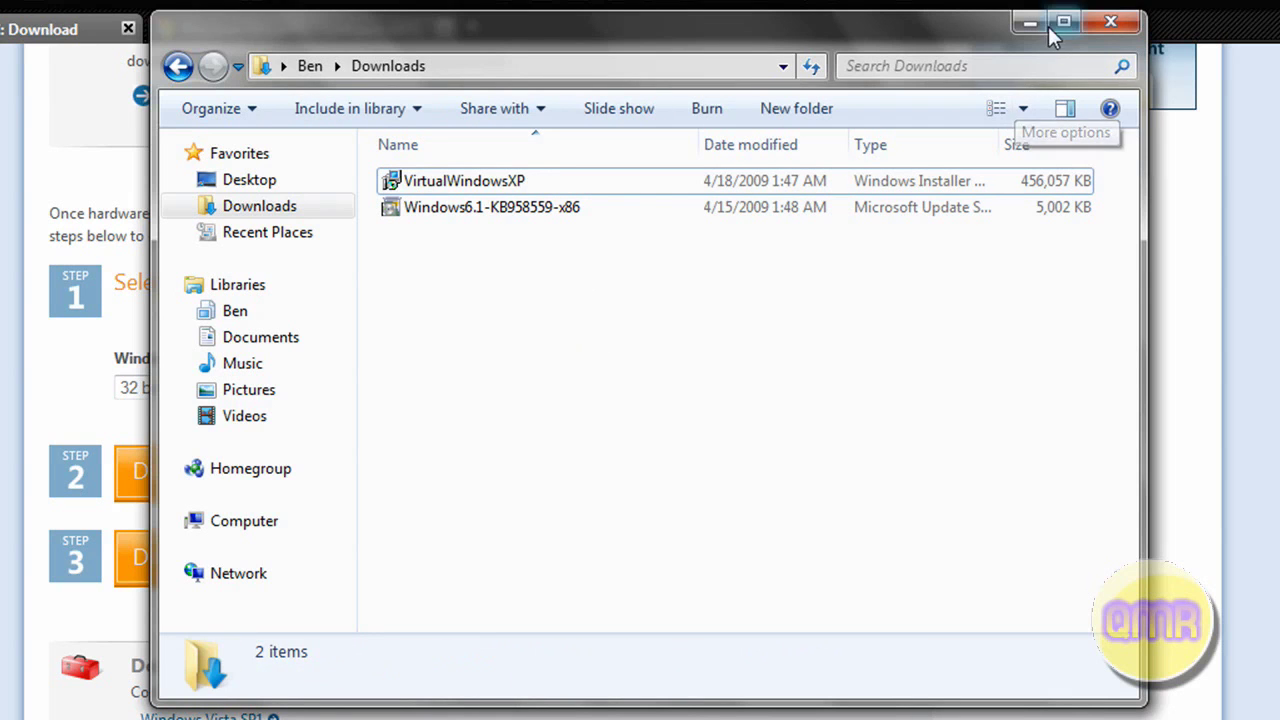
{"action": "left_click", "coordinate": [1110, 21]}
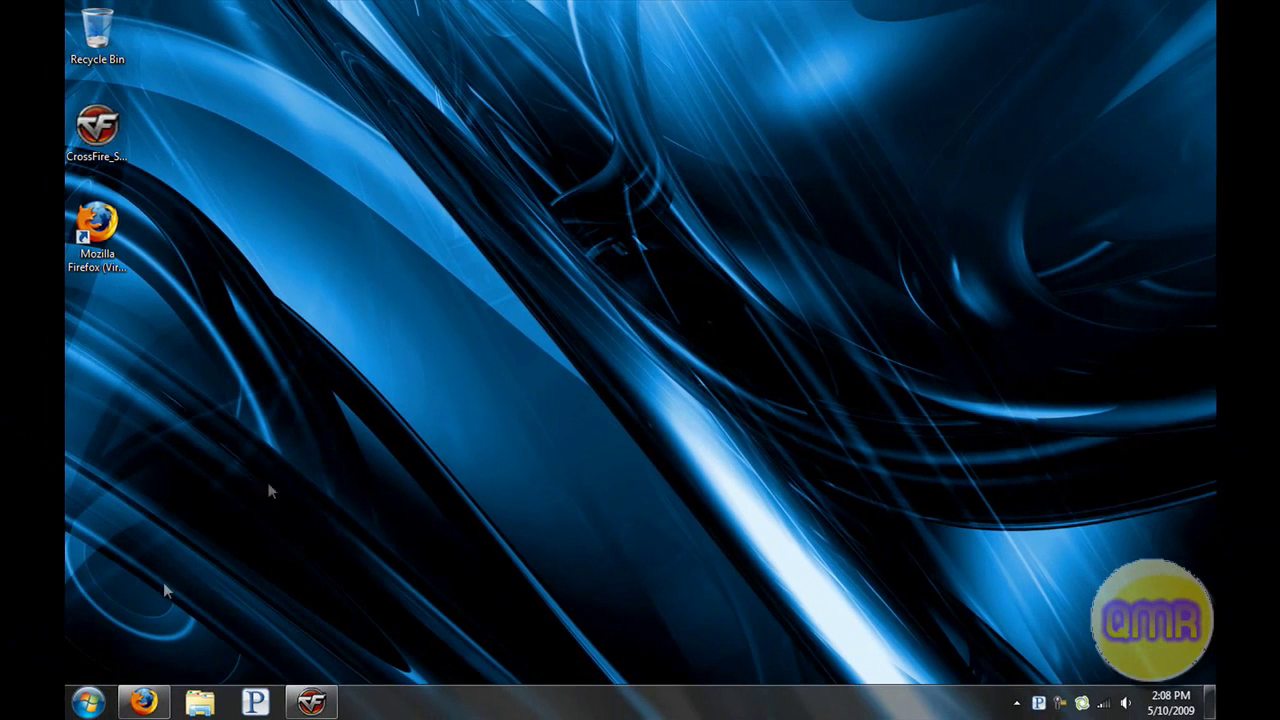
Step: Start the Virtual Windows XP machine from the Windows 7 desktop
{"action": "left_click", "coordinate": [88, 702]}
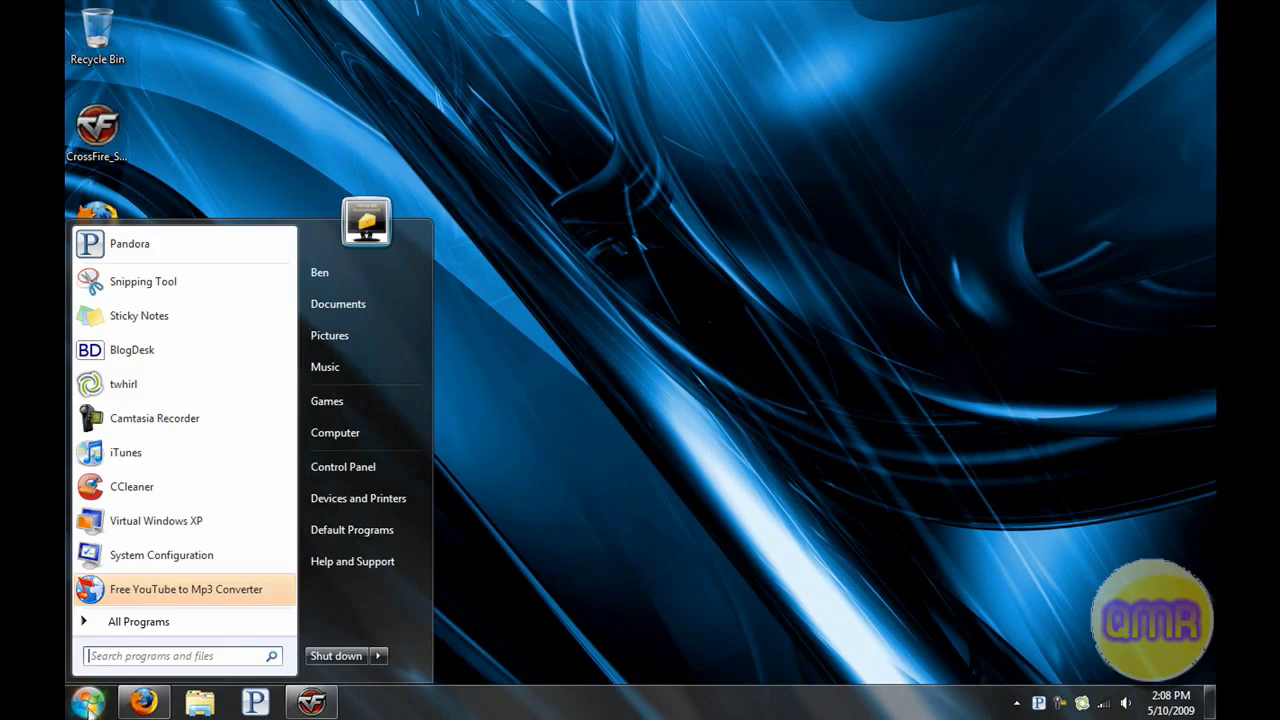
{"action": "left_click", "coordinate": [150, 524]}
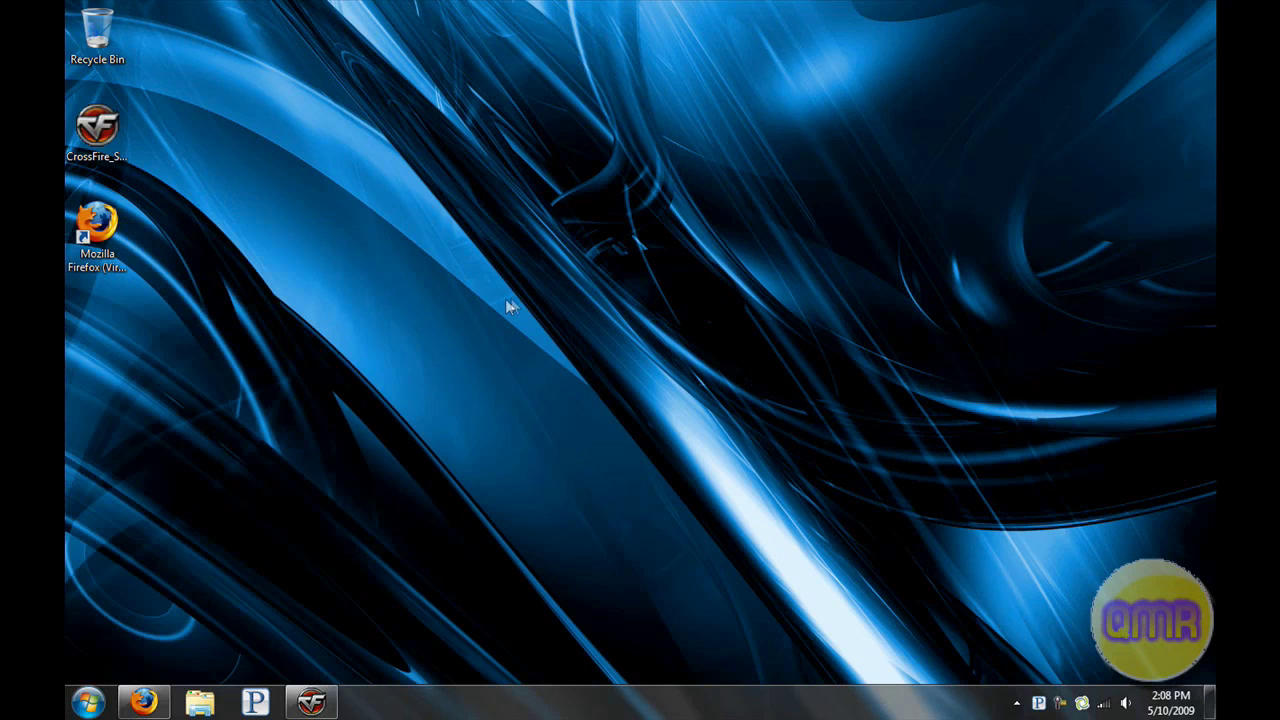
{"action": "left_click", "coordinate": [657, 372]}
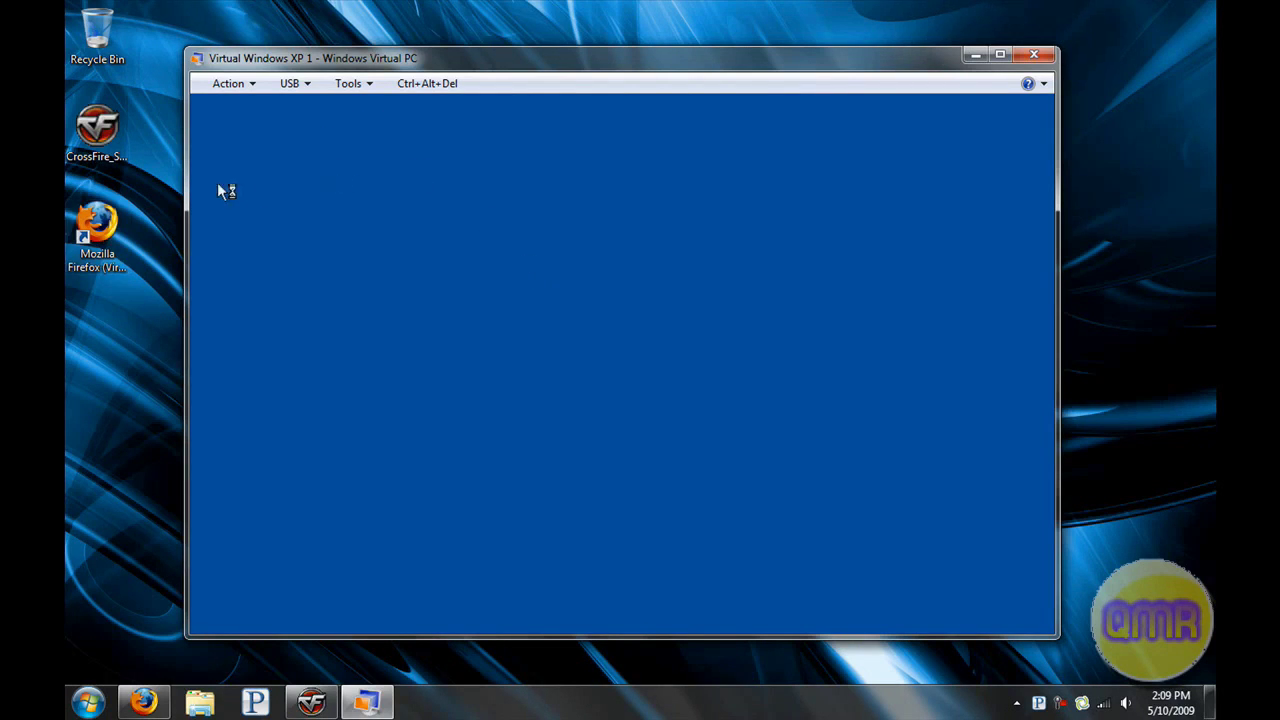
Step: Finish and exit the Cross Fire setup wizard
{"action": "left_click", "coordinate": [97, 225]}
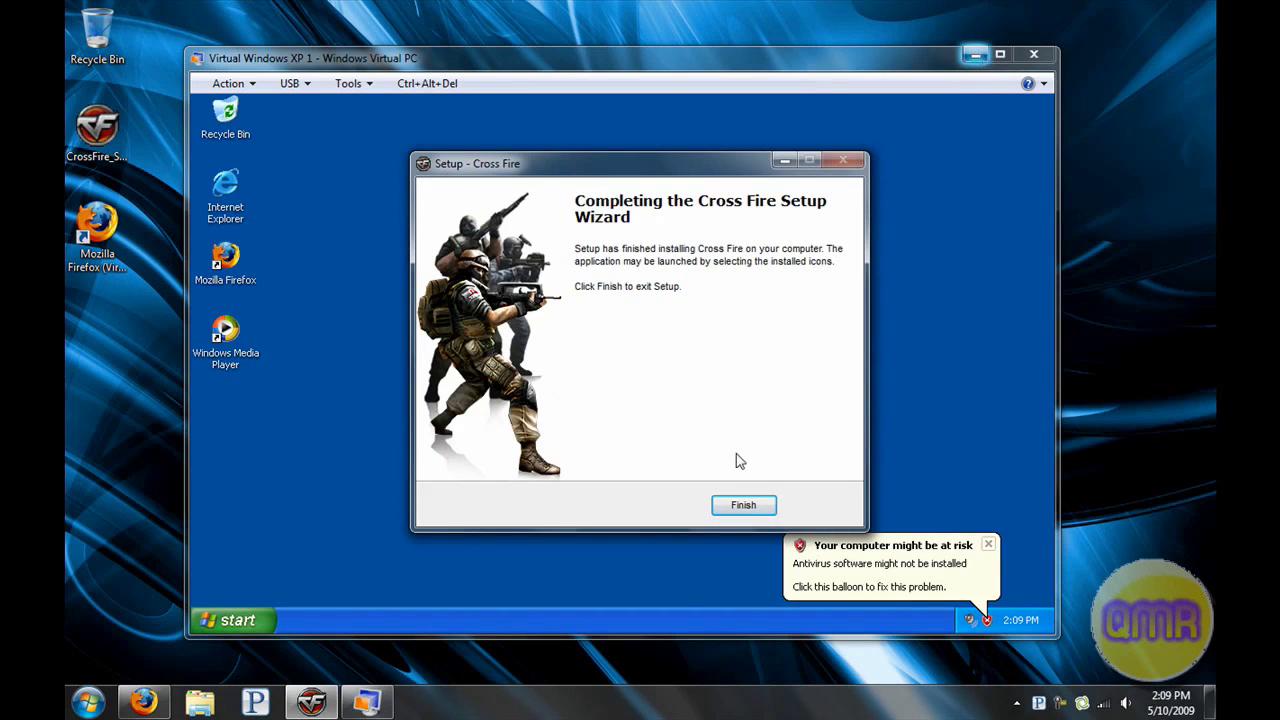
{"action": "left_click", "coordinate": [740, 506]}
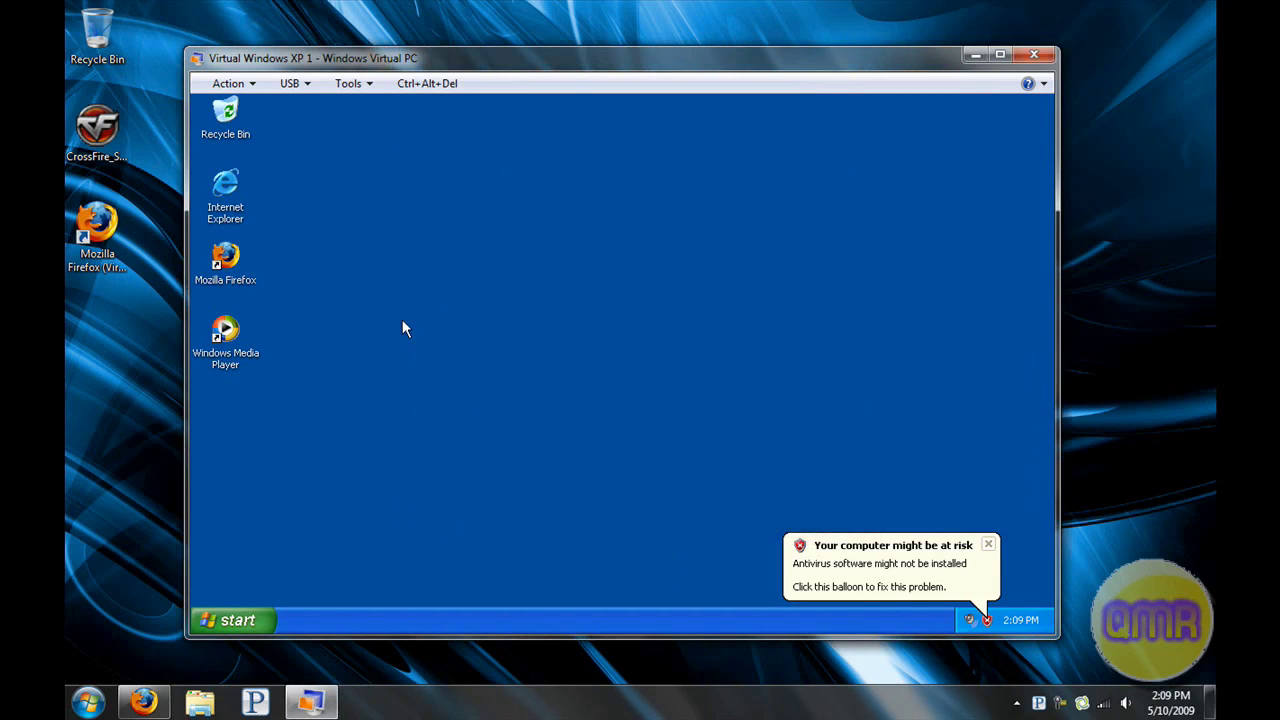